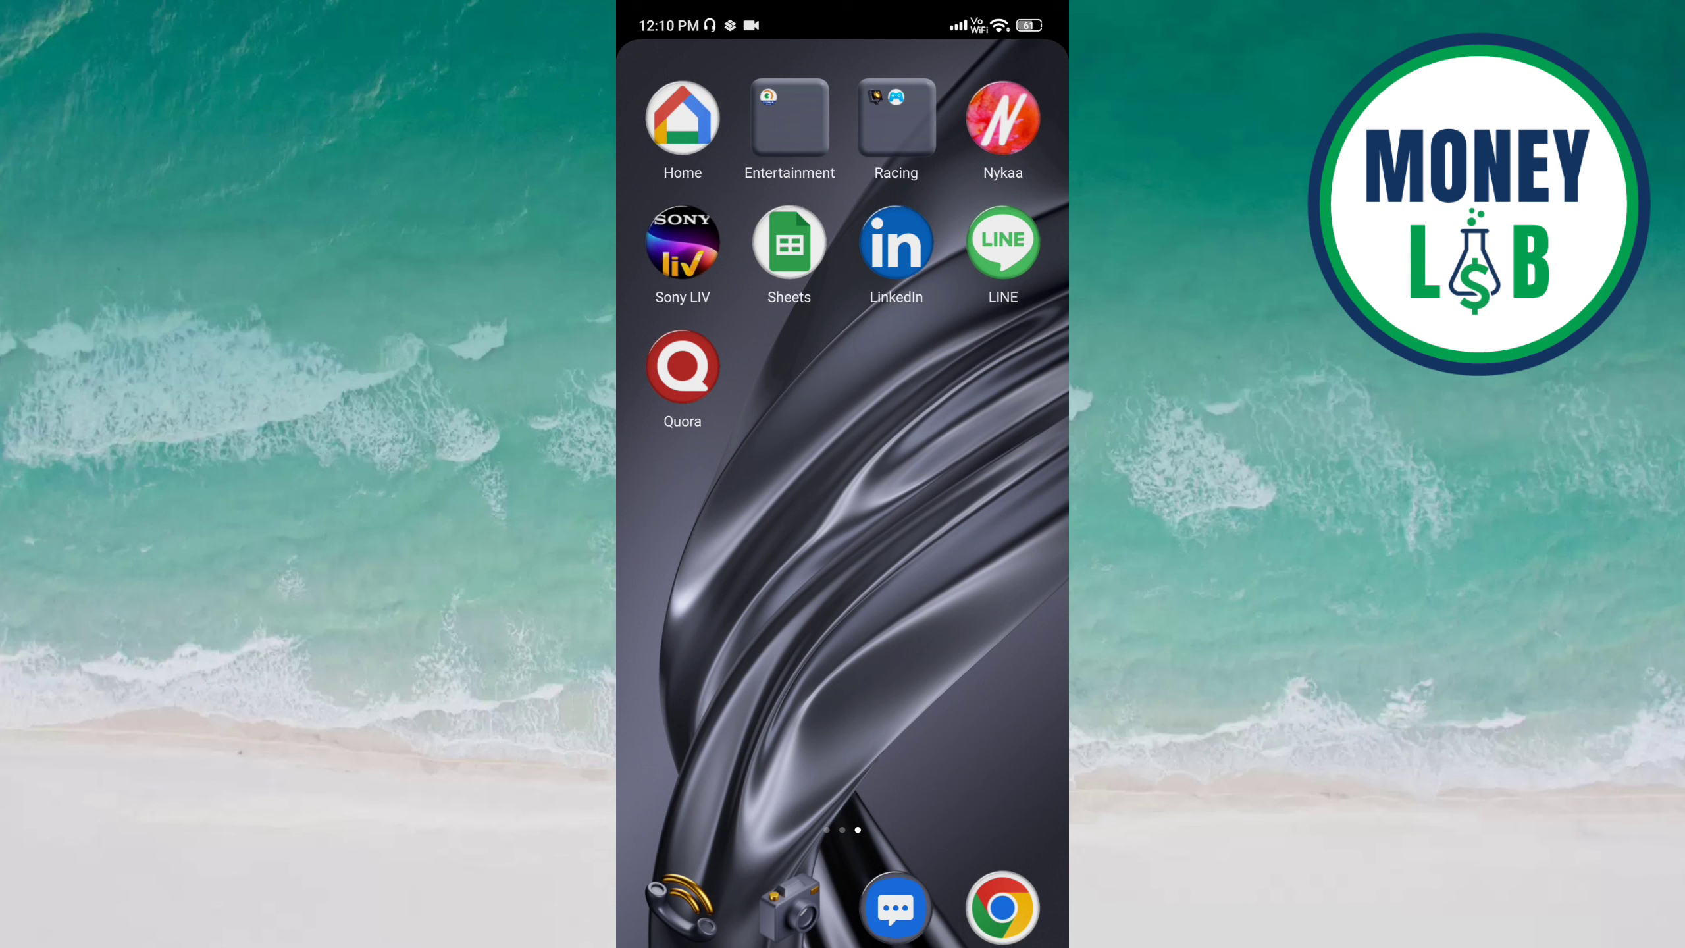
Step: Launch LinkedIn and go to Settings > Advertising data from the account drawer
click(895, 241)
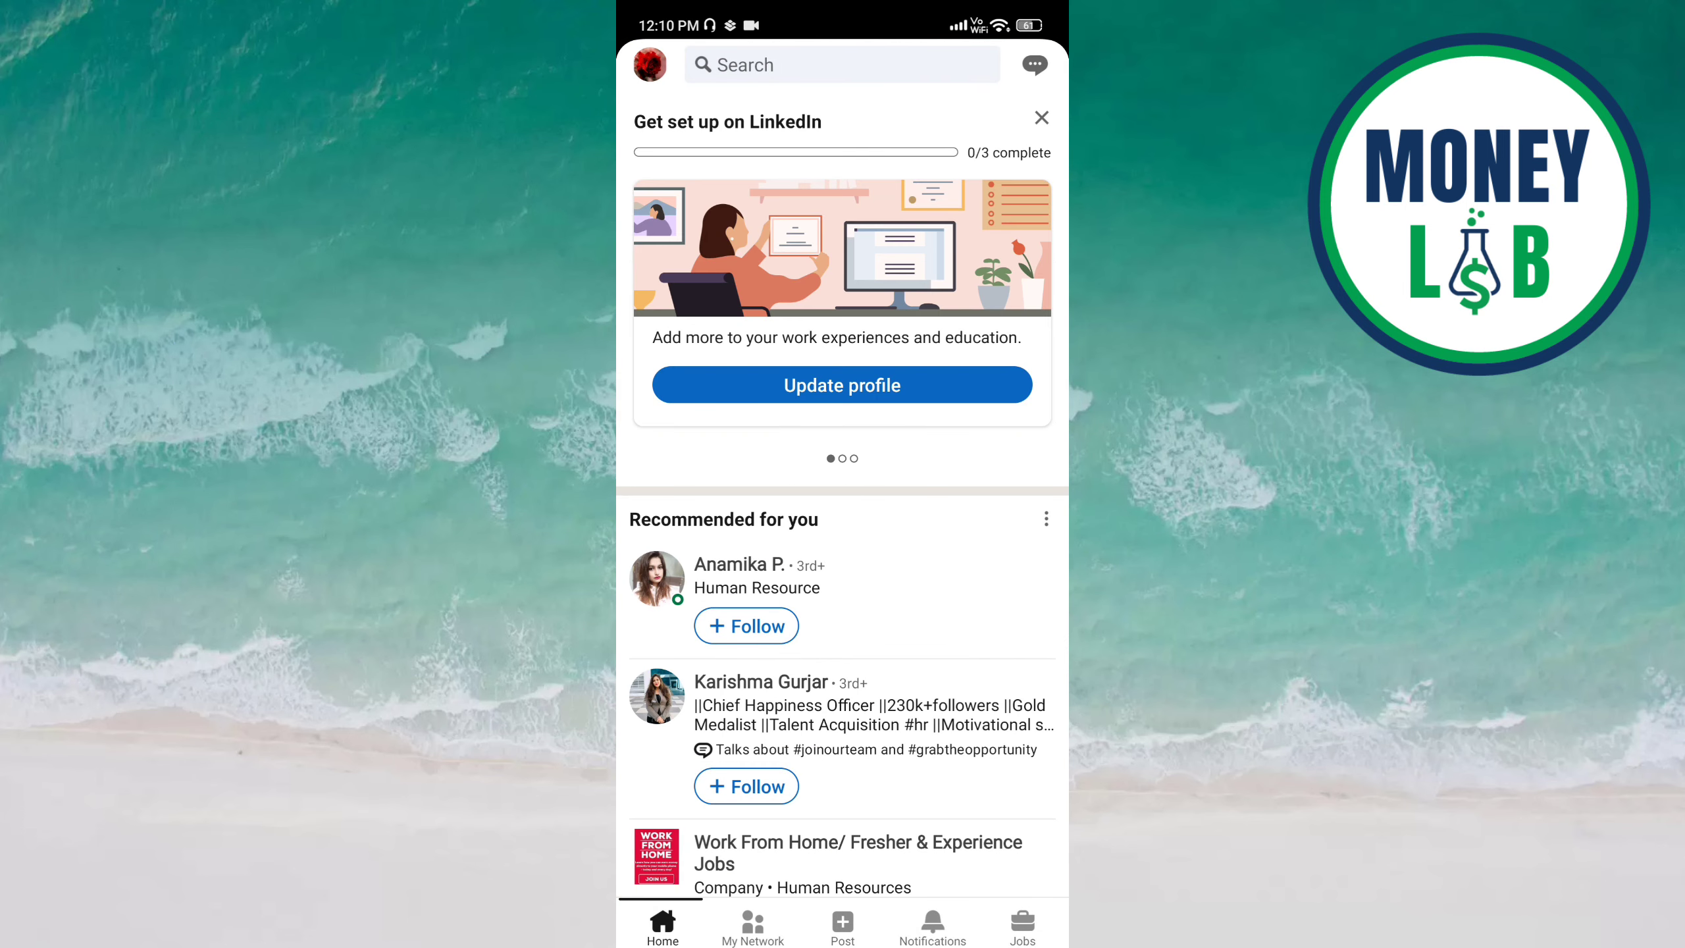
click(649, 65)
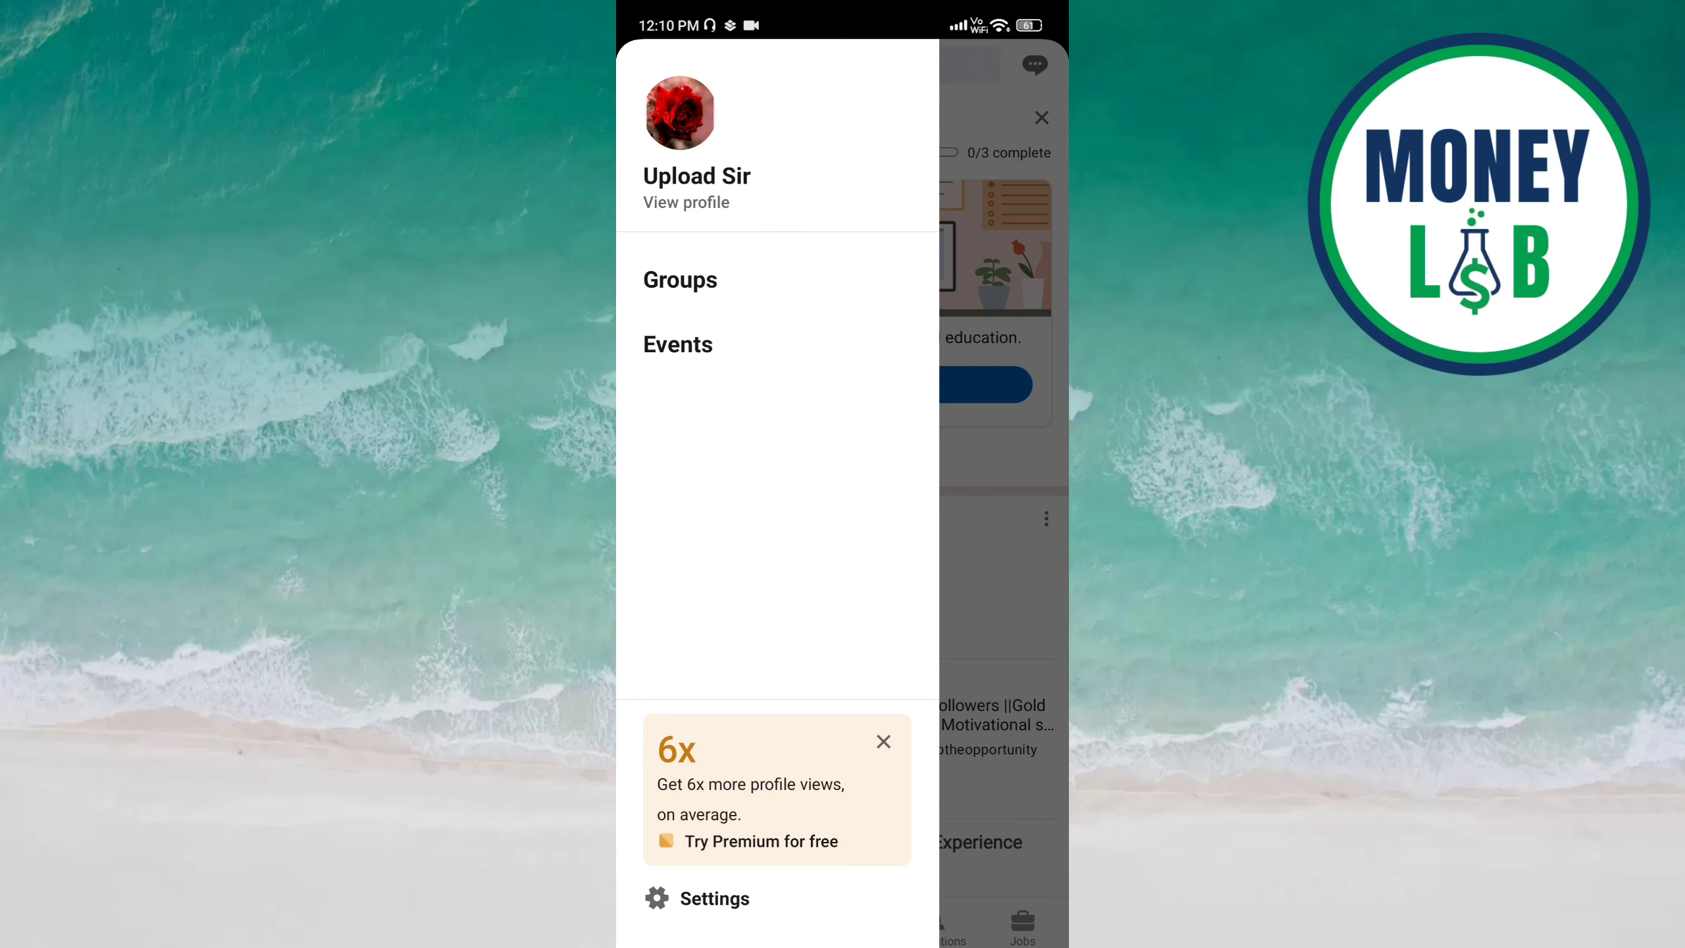
click(716, 899)
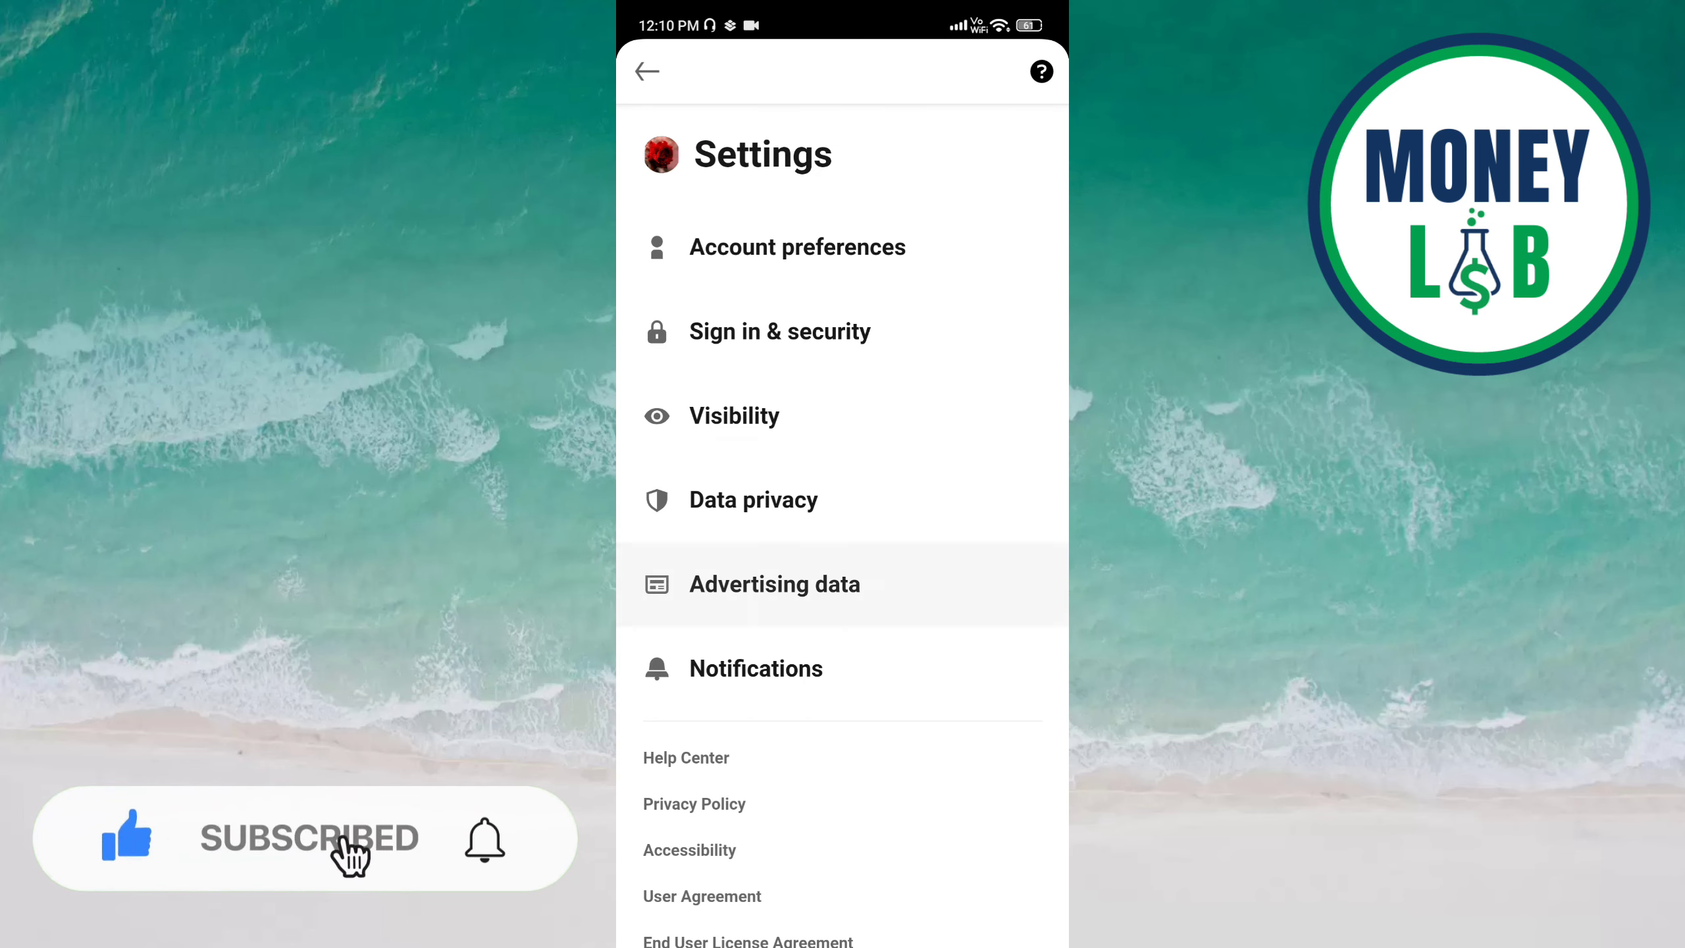
click(774, 583)
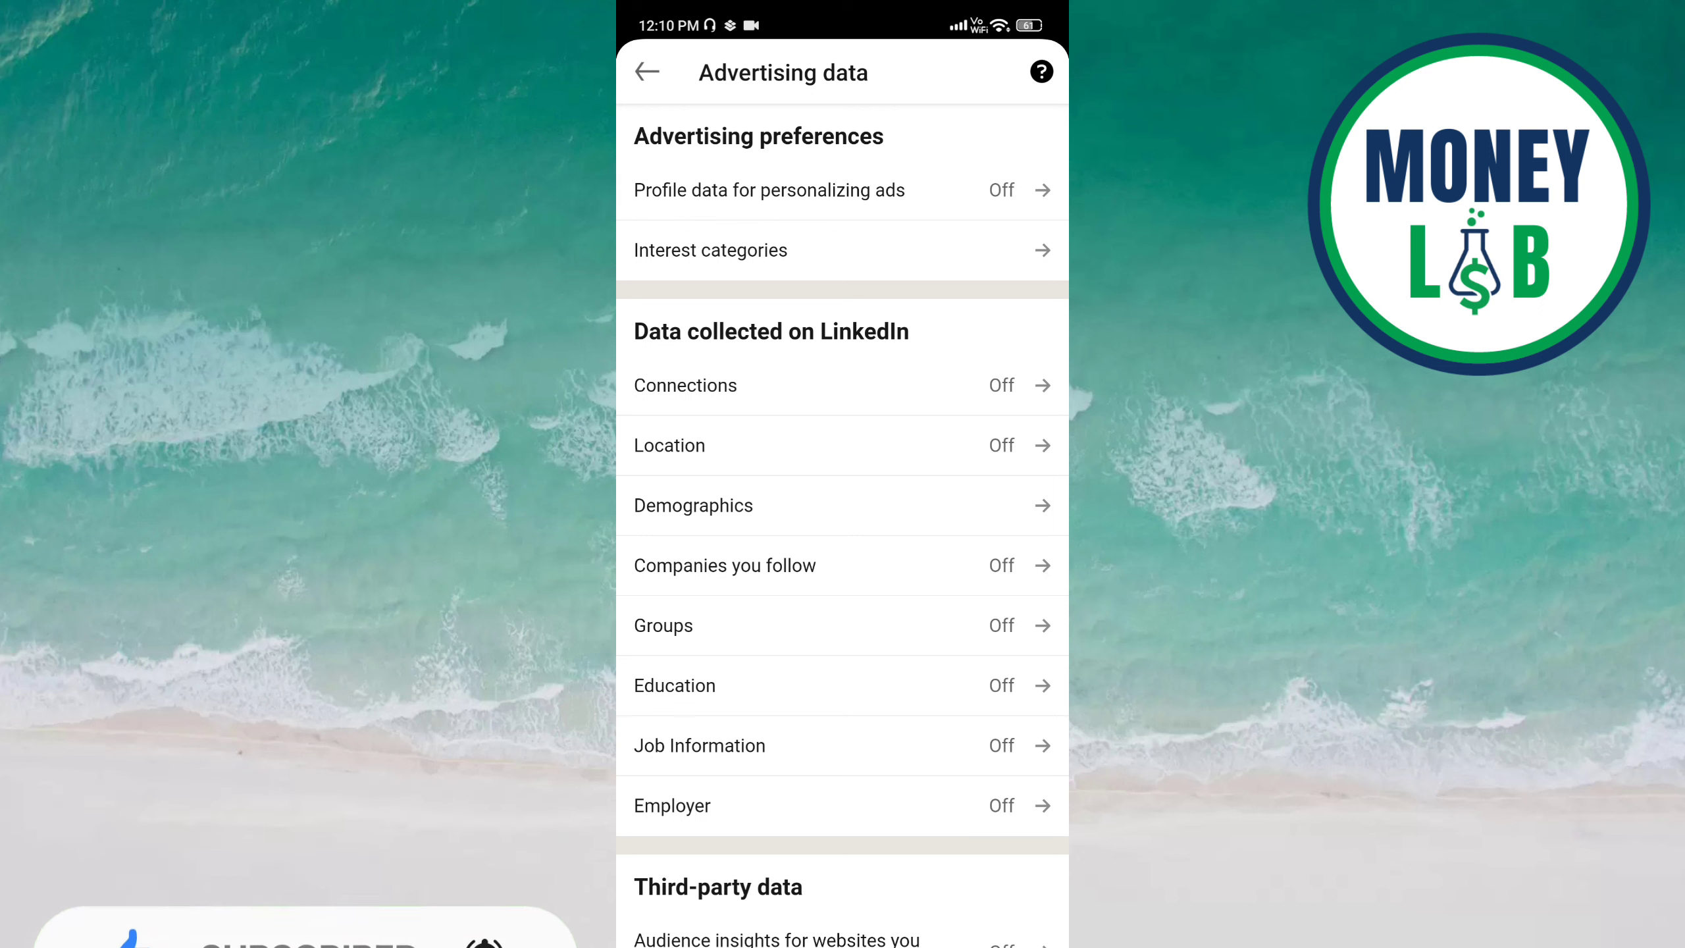
Step: Open the Groups page under Advertising data and switch 'Use groups data' On
click(663, 625)
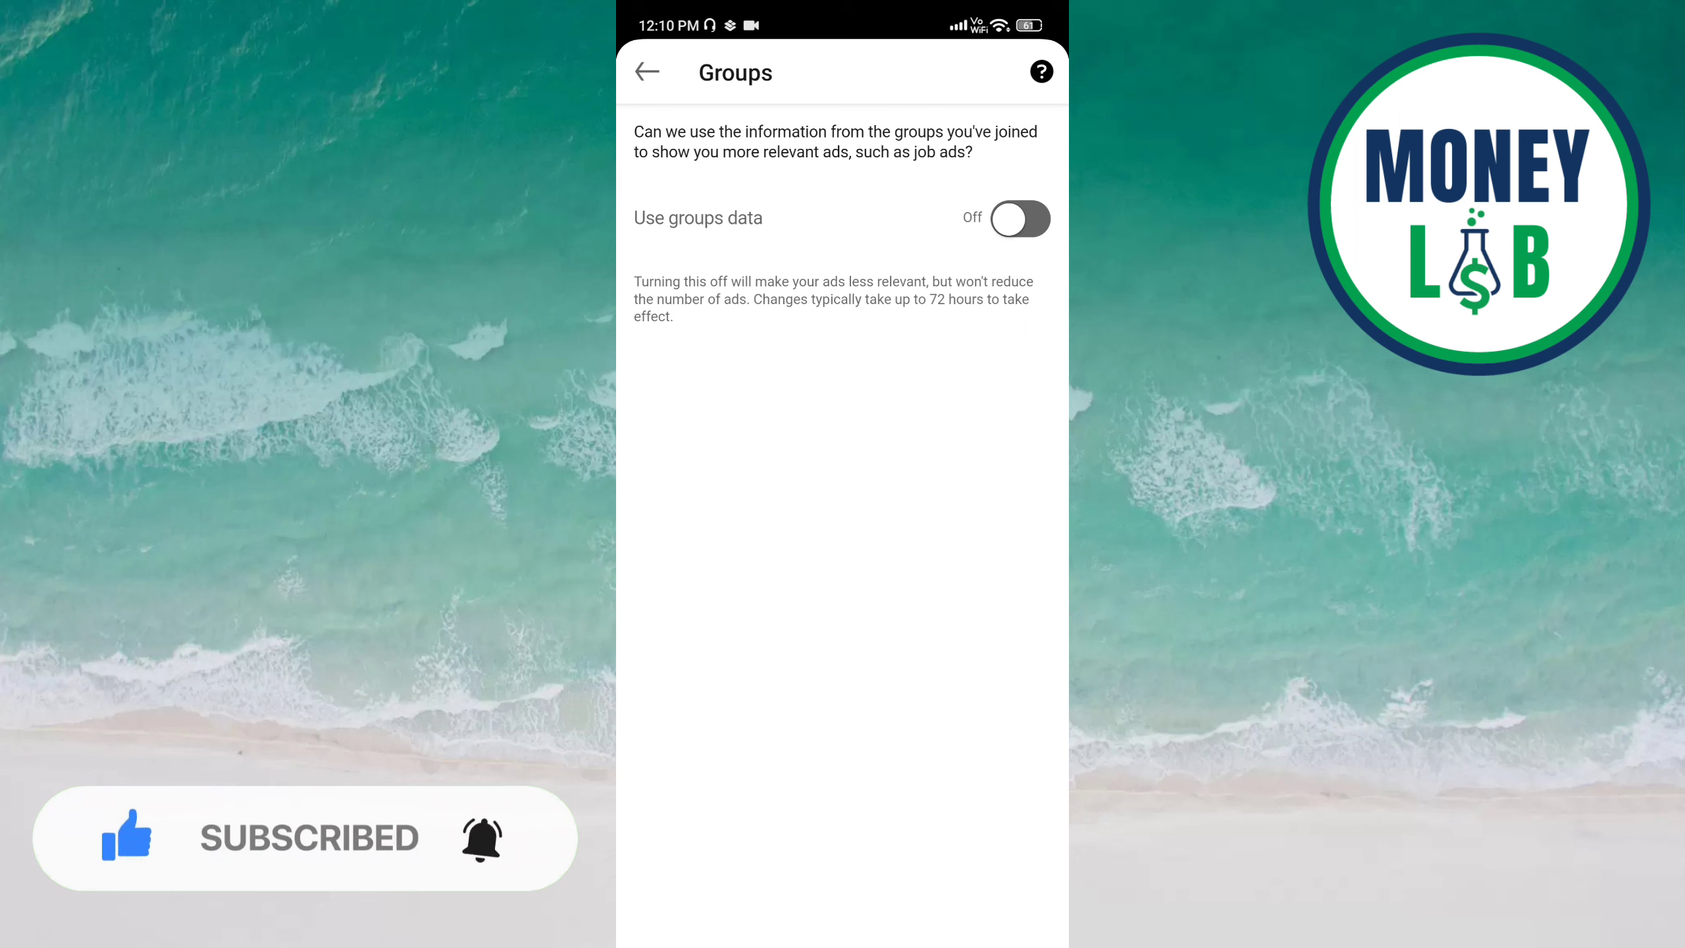
click(1020, 220)
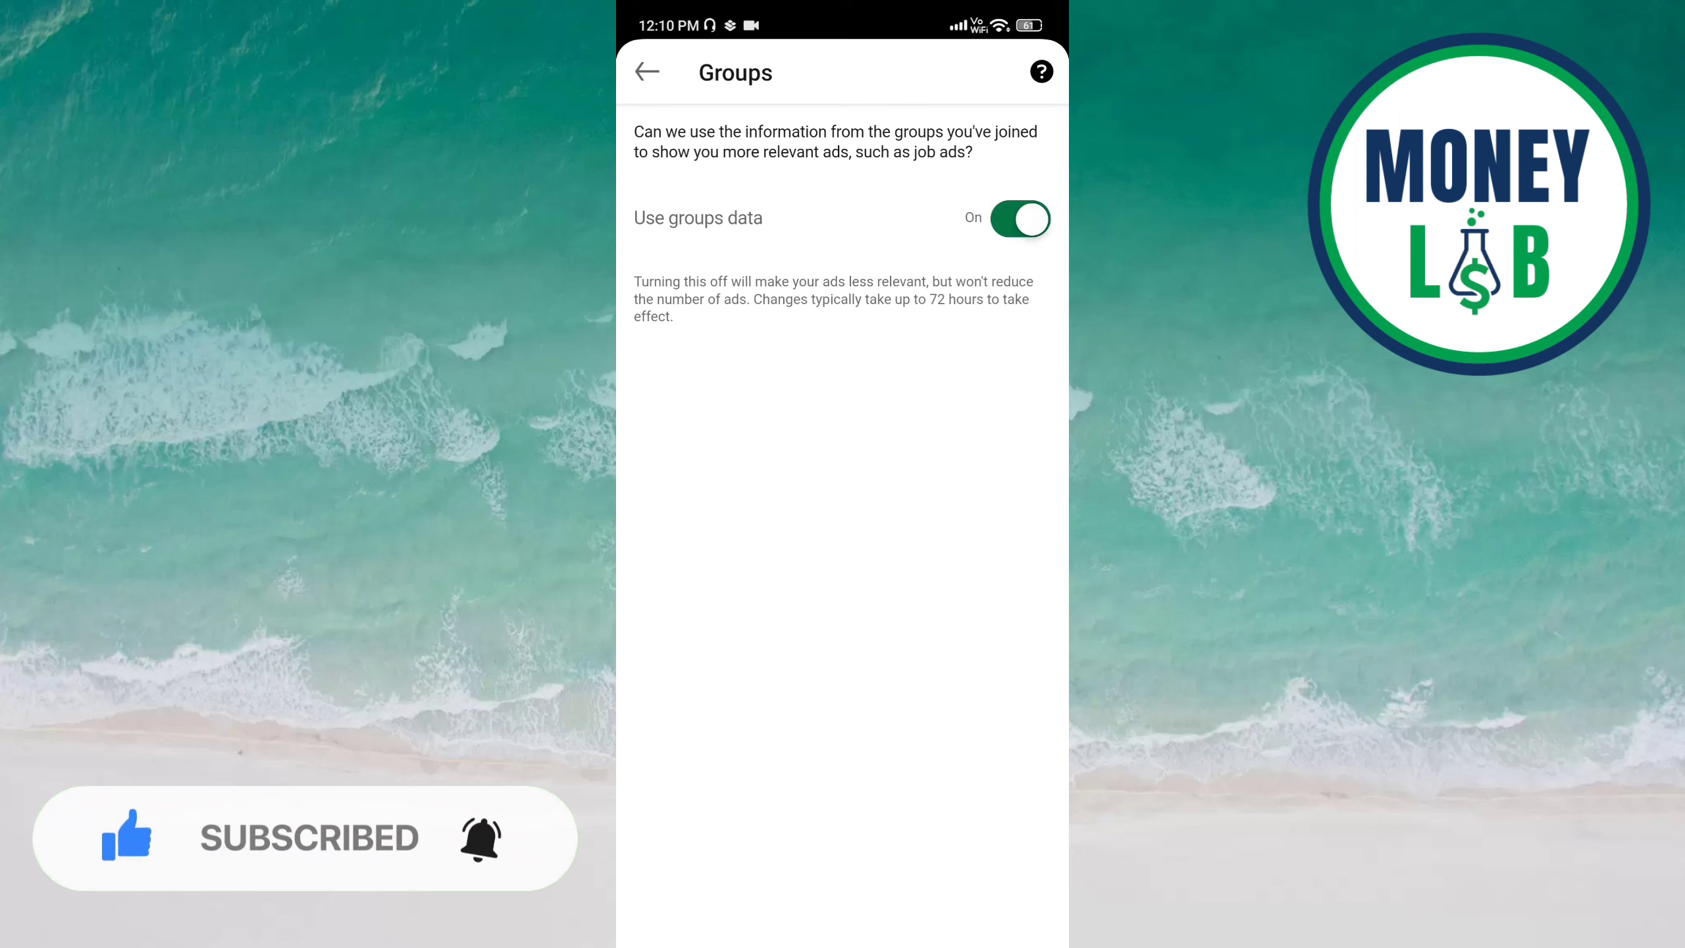